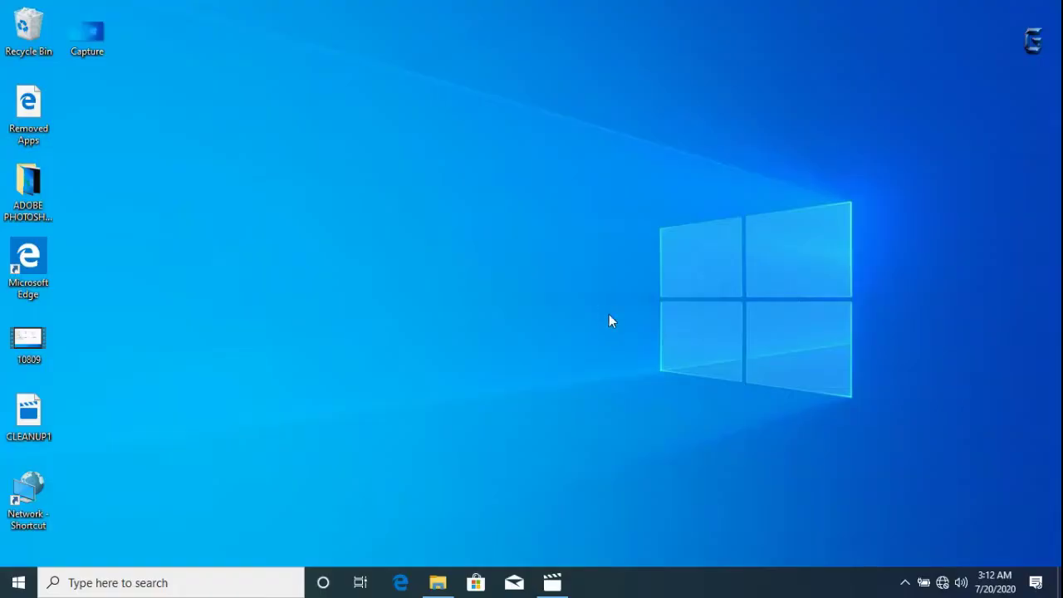
- Try ejecting the USB Mass Storage Device from the tray and dismiss the in-use error
{"action": "left_click", "coordinate": [904, 587]}
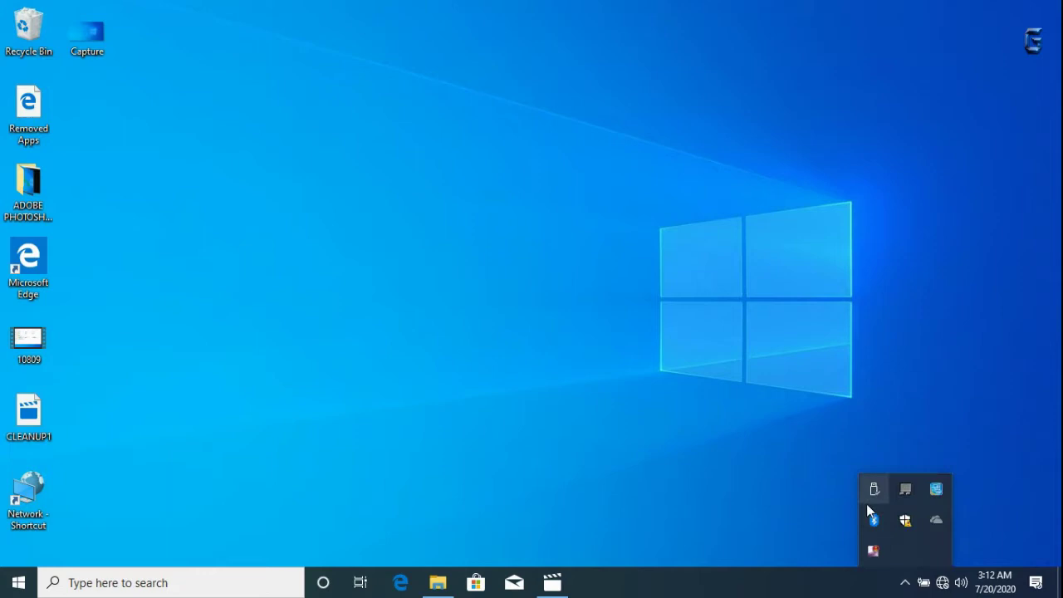
{"action": "left_click", "coordinate": [874, 491]}
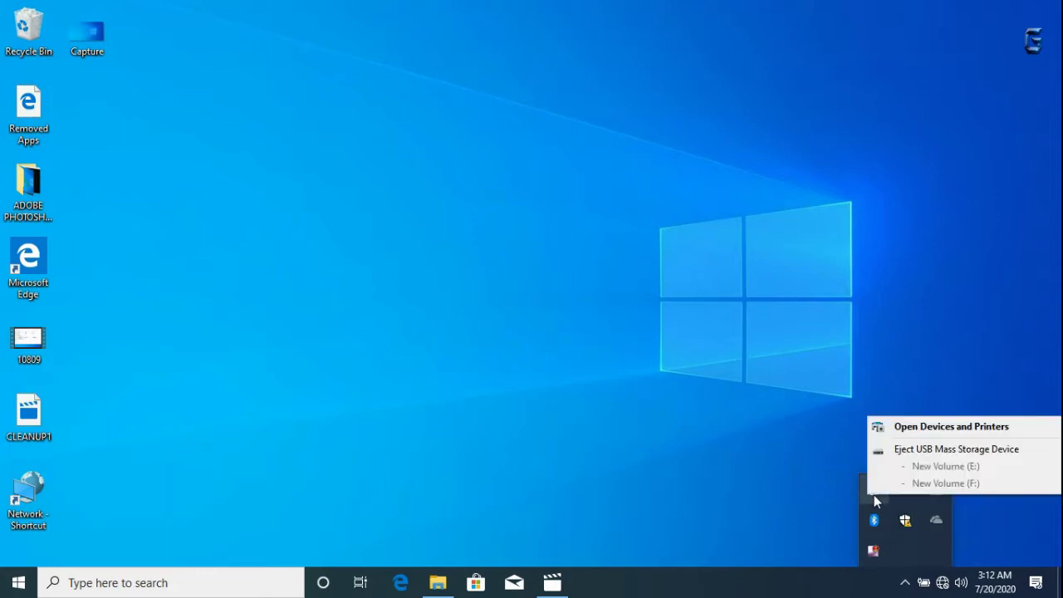
{"action": "left_click", "coordinate": [900, 453]}
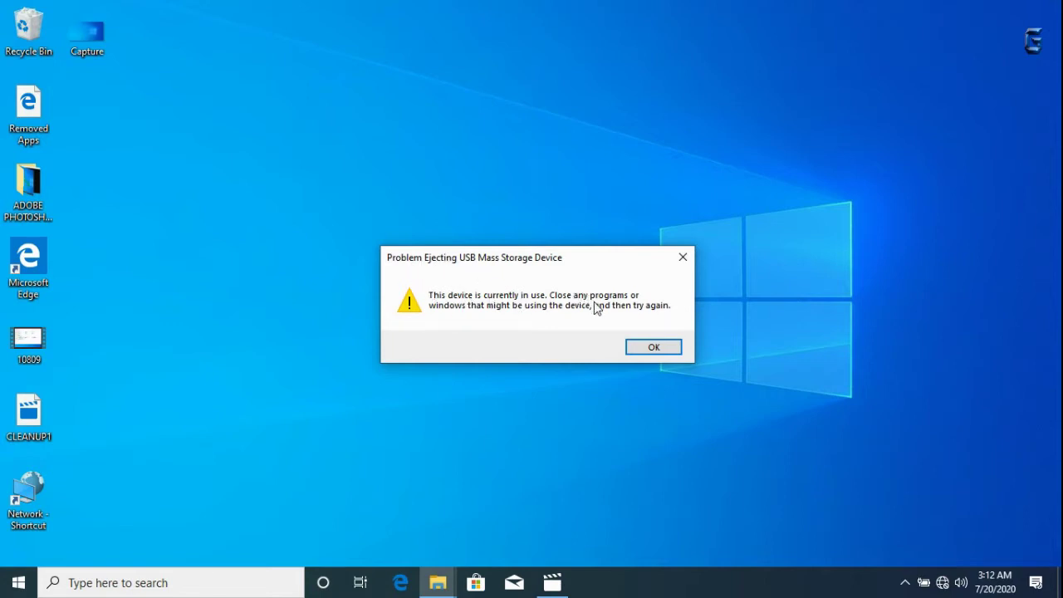
{"action": "left_click", "coordinate": [669, 349]}
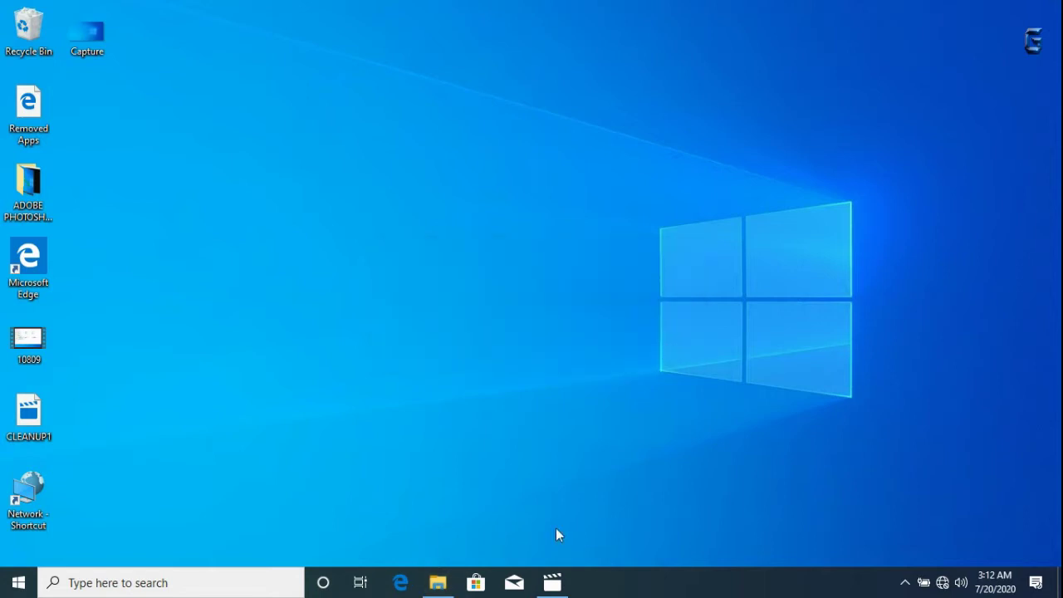
- Close the Movies & TV app and the File Explorer window from their taskbar previews
{"action": "mouse_move", "coordinate": [552, 581]}
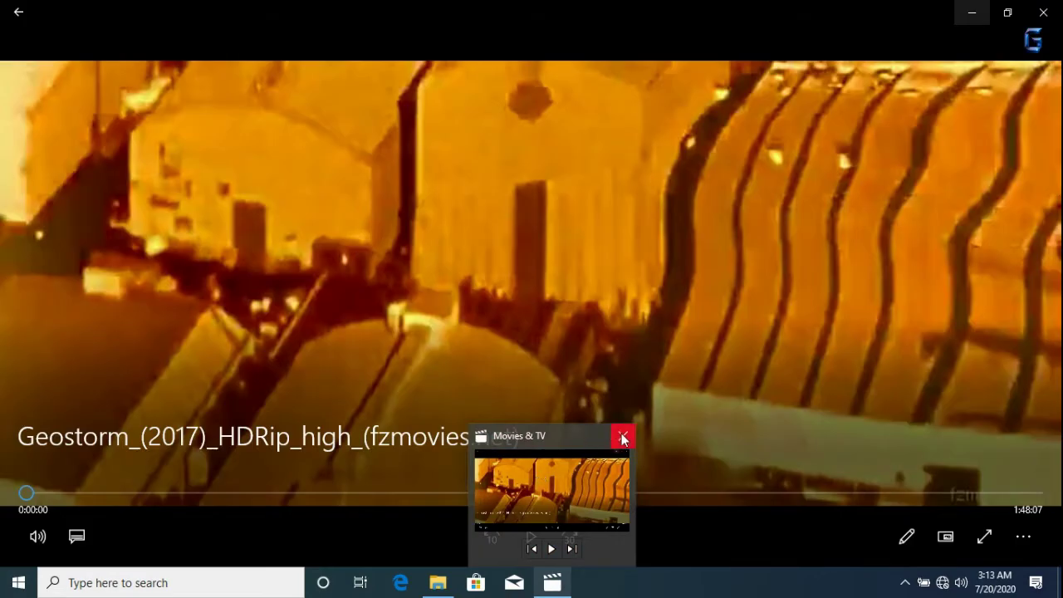
{"action": "left_click", "coordinate": [623, 436]}
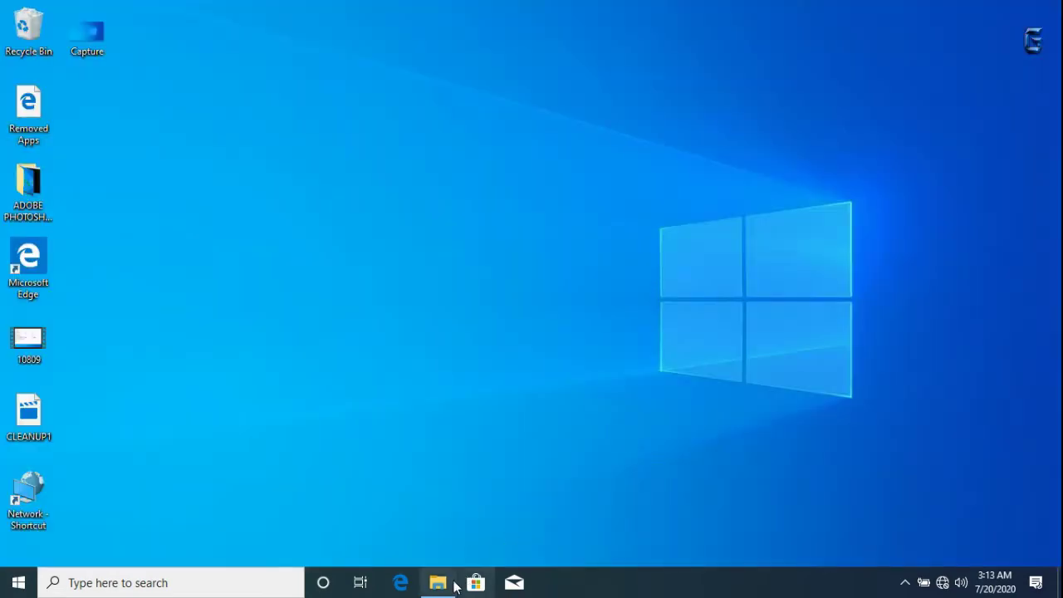
{"action": "mouse_move", "coordinate": [452, 585]}
{"action": "mouse_move", "coordinate": [482, 495]}
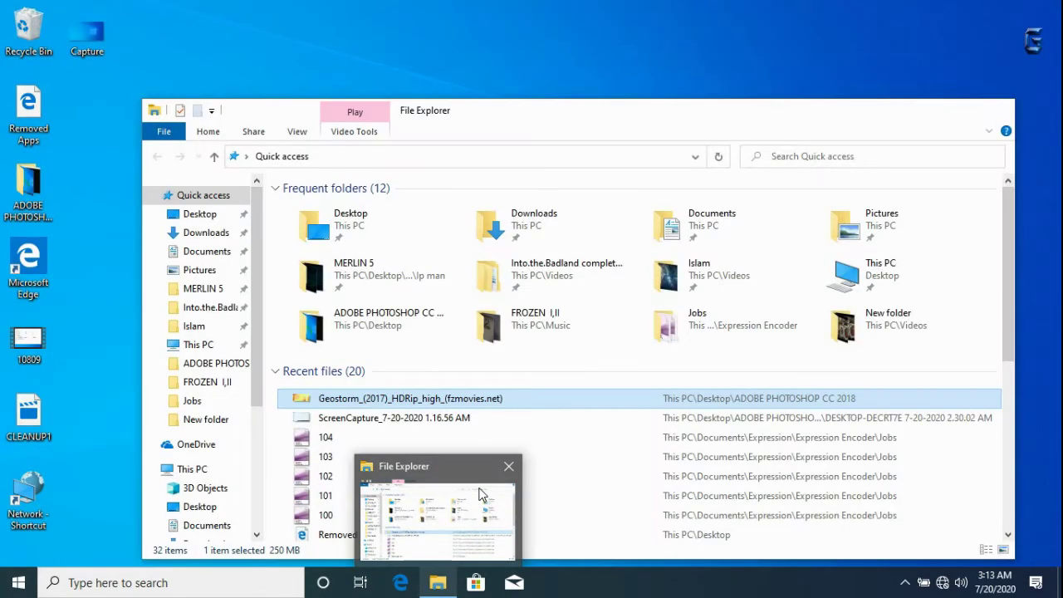
{"action": "left_click", "coordinate": [507, 470]}
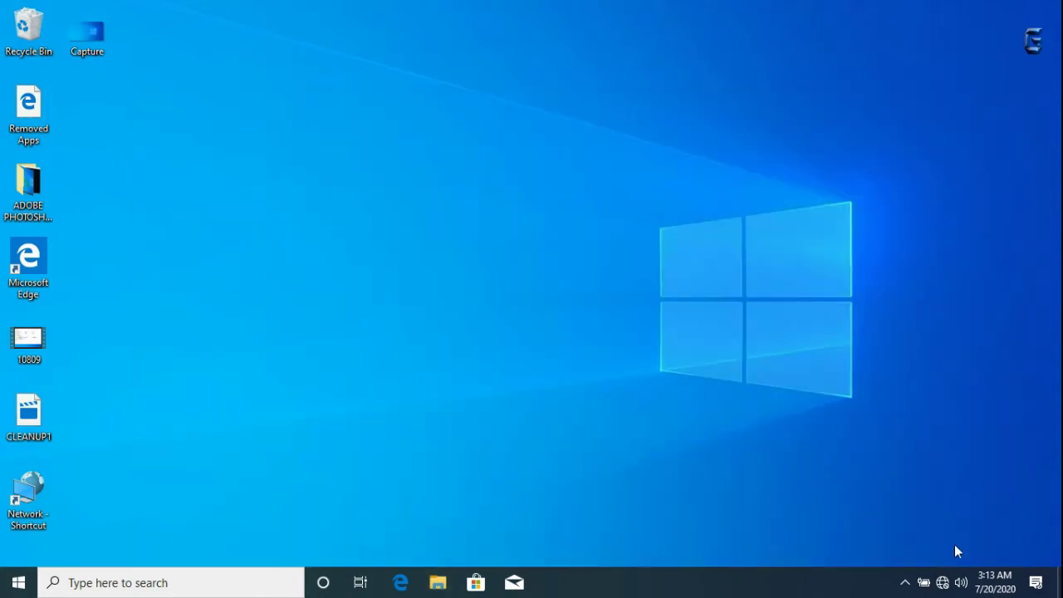
- Retry ejecting the USB Mass Storage Device and dismiss the repeated in-use warning
{"action": "left_click", "coordinate": [905, 582]}
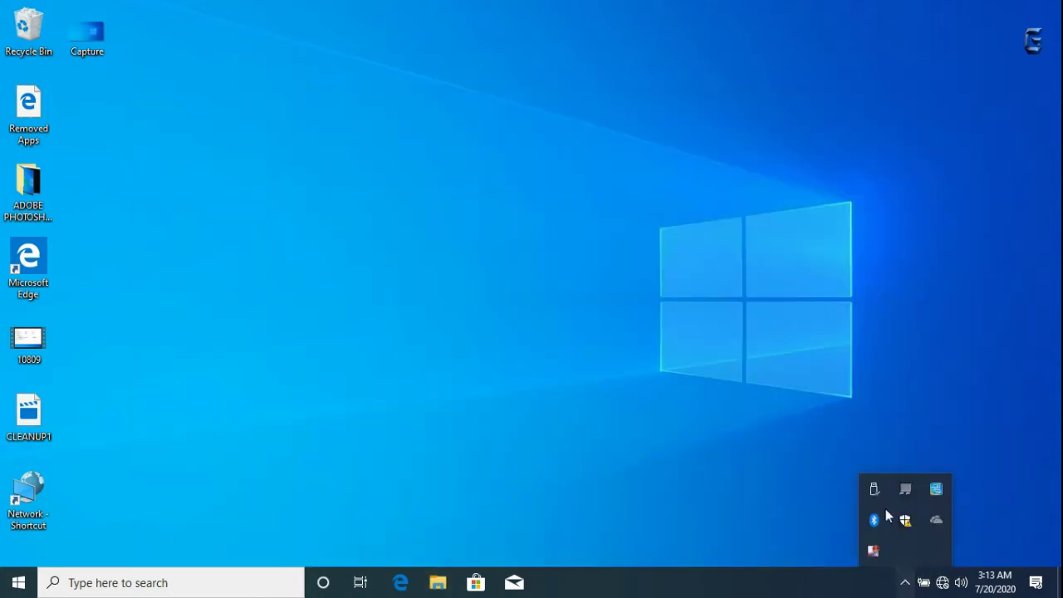
{"action": "left_click", "coordinate": [874, 490]}
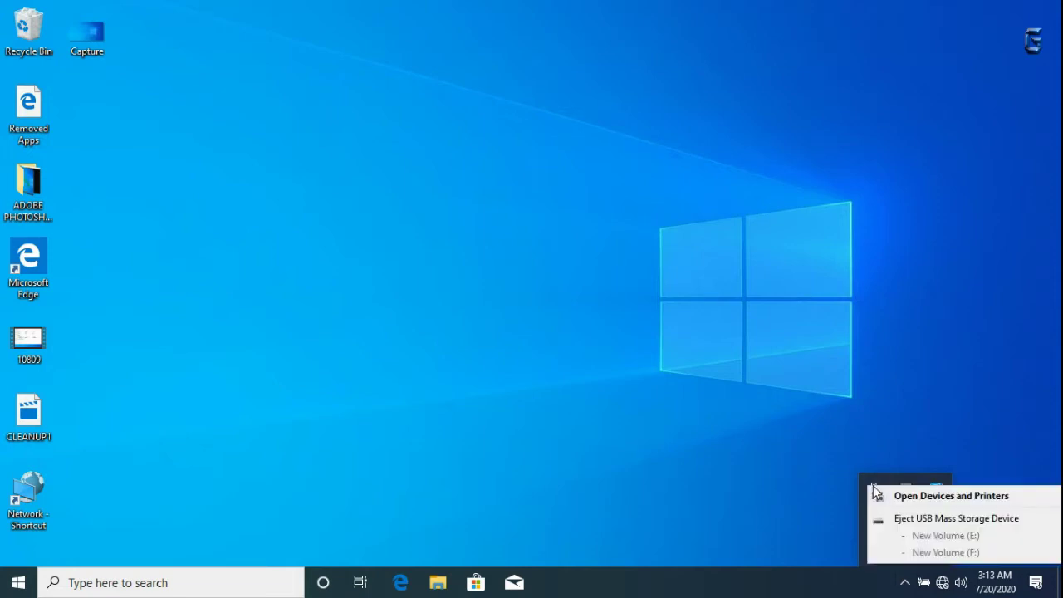
{"action": "left_click", "coordinate": [903, 518]}
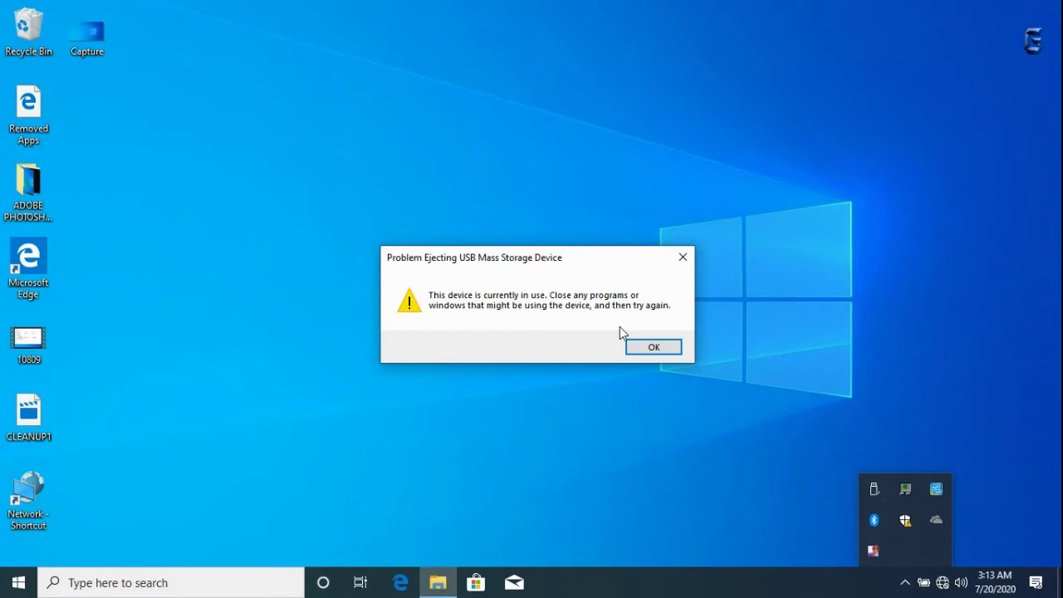
{"action": "left_click", "coordinate": [657, 349]}
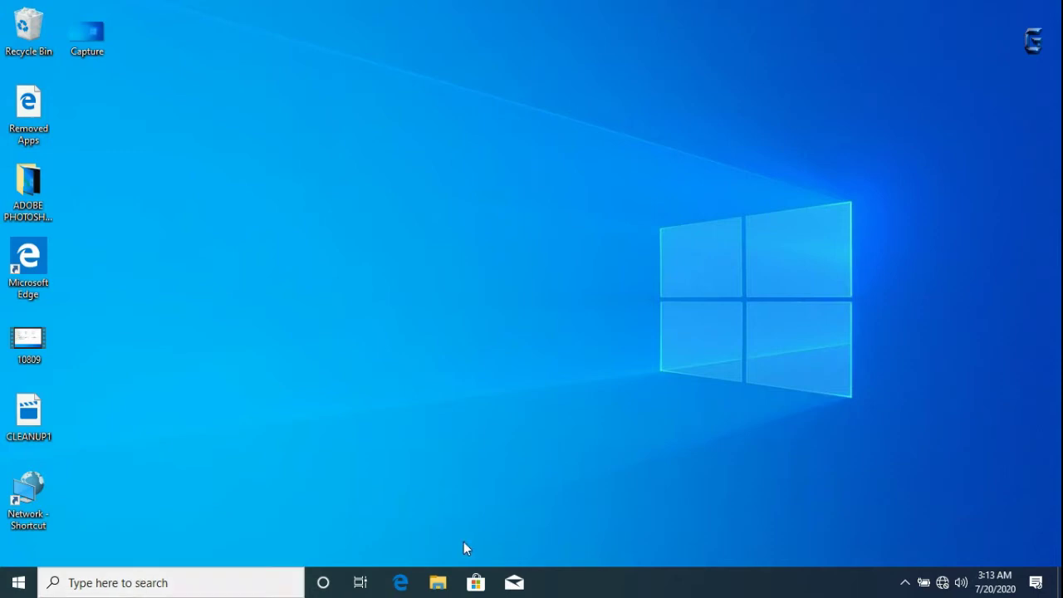
{"action": "left_click", "coordinate": [438, 586]}
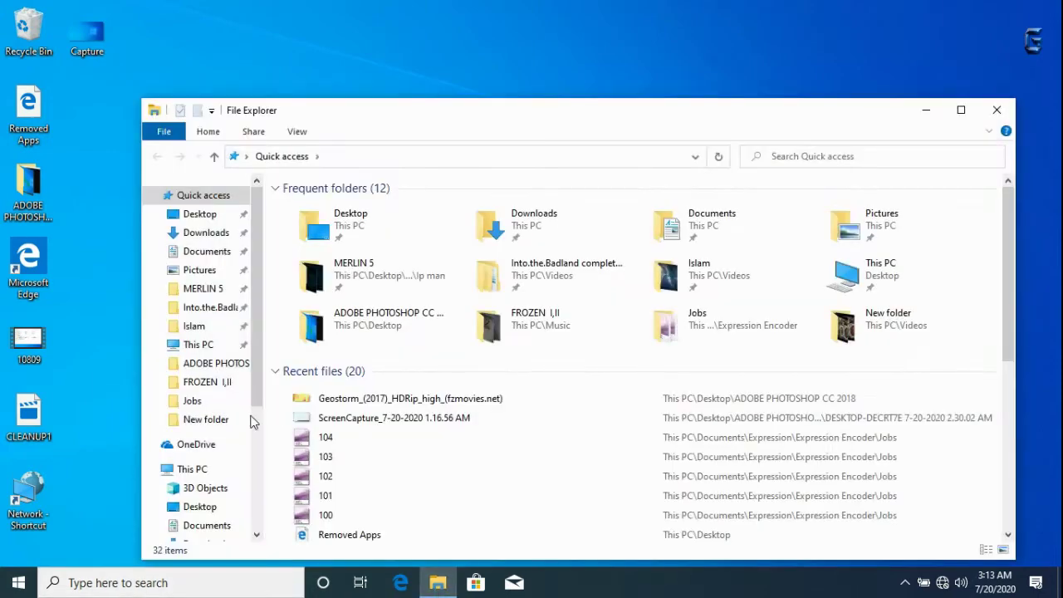
{"action": "left_click", "coordinate": [208, 470]}
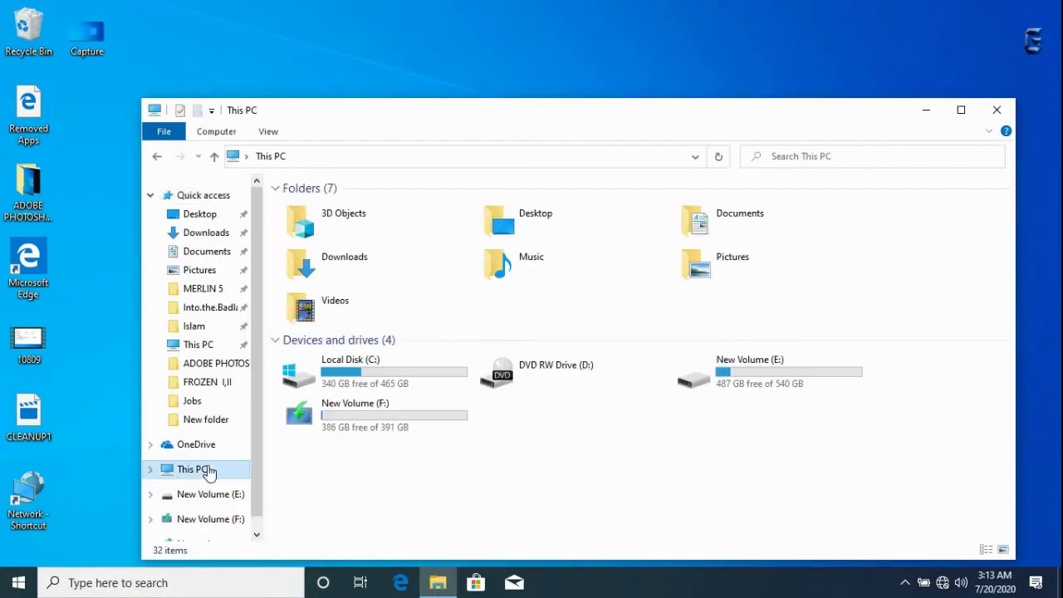
{"action": "left_click", "coordinate": [420, 410]}
{"action": "right_click", "coordinate": [420, 410]}
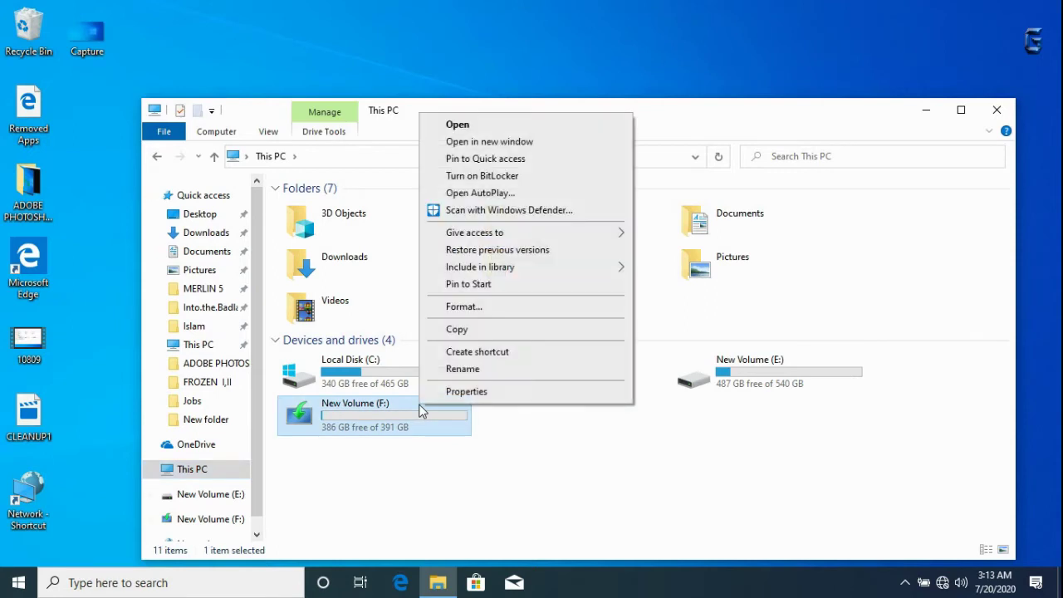
{"action": "left_click", "coordinate": [630, 450]}
{"action": "left_click_drag", "start_coordinate": [629, 444], "coordinate": [748, 380]}
{"action": "right_click", "coordinate": [748, 380]}
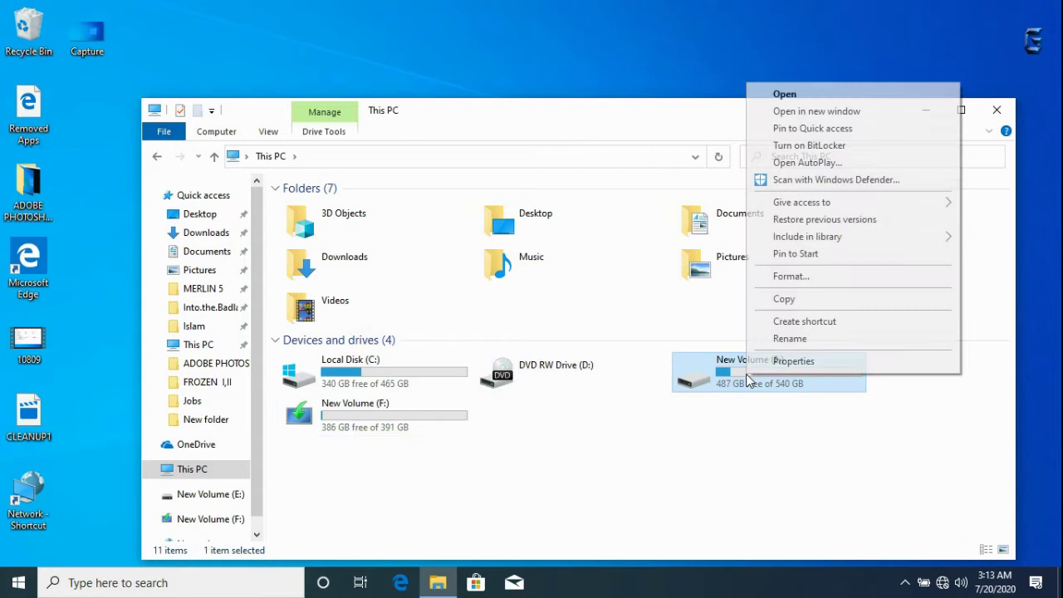
{"action": "left_click", "coordinate": [708, 453]}
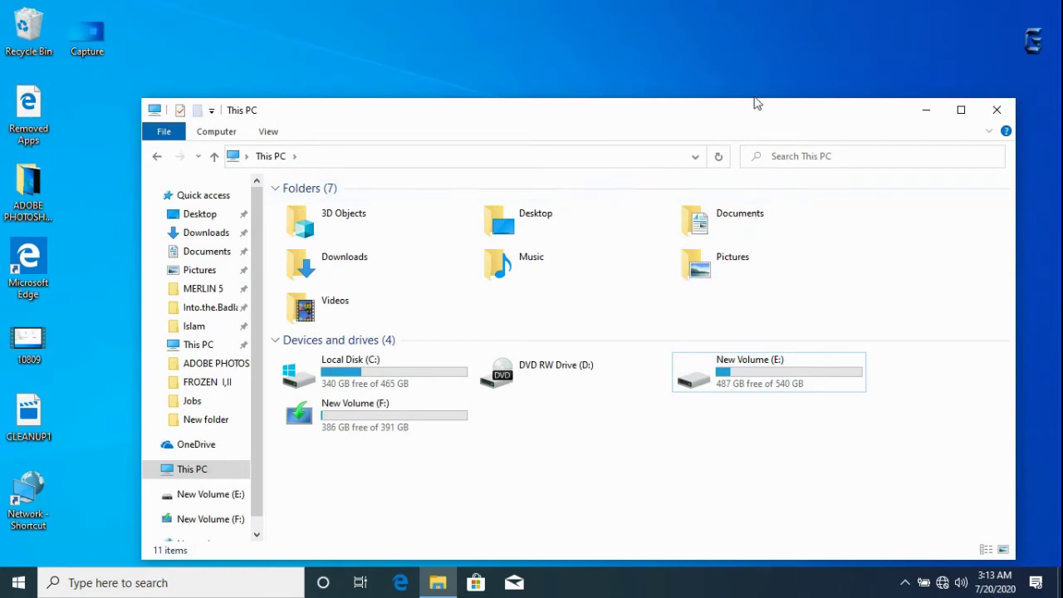
- Close File Explorer and open Device Manager by searching 'device'
{"action": "left_click", "coordinate": [997, 111]}
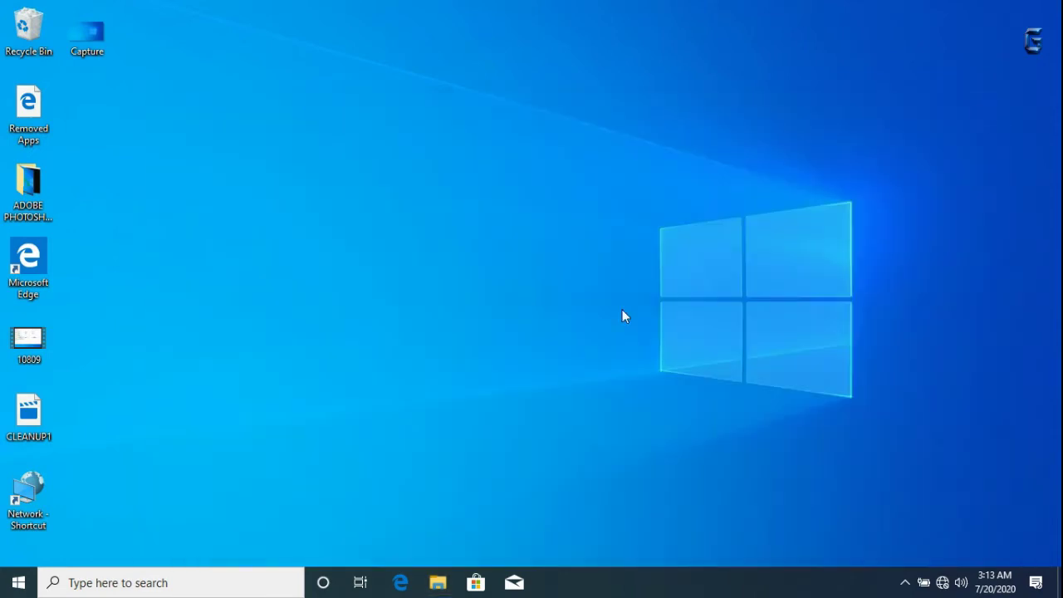
{"action": "left_click", "coordinate": [205, 585]}
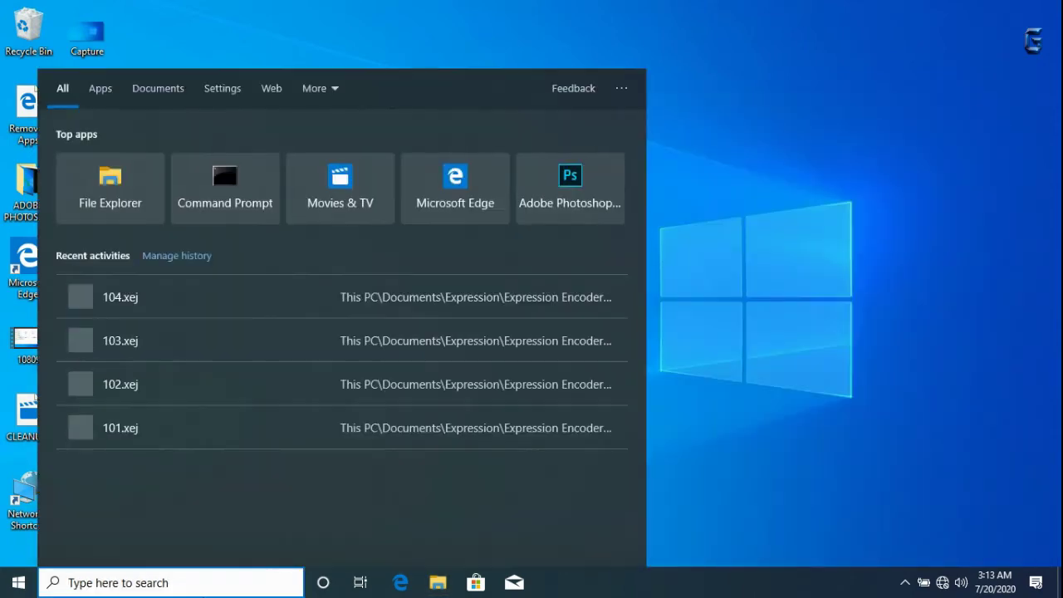
{"action": "type", "text": "dev"}
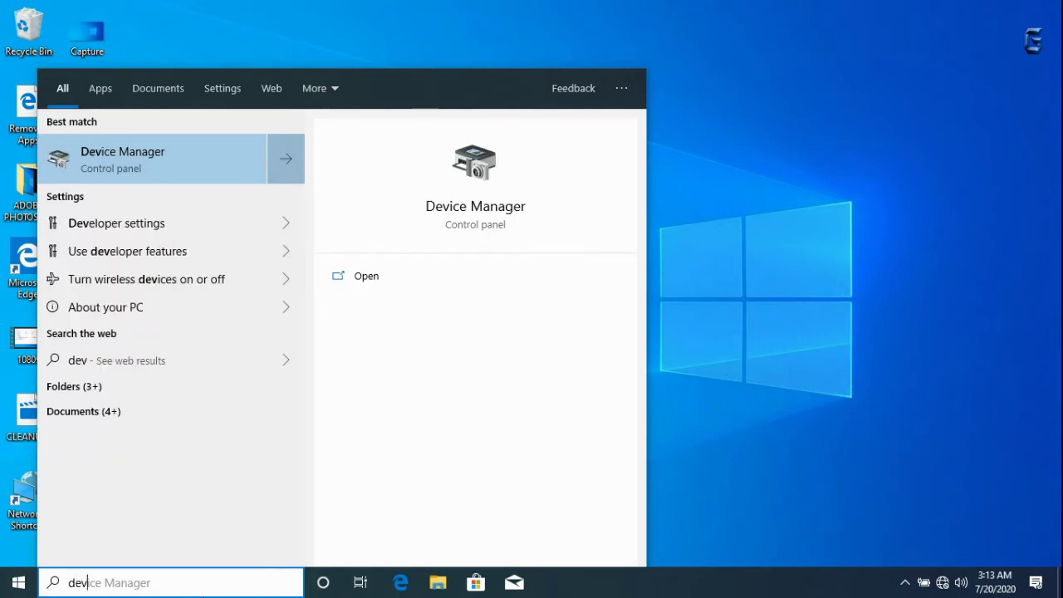
{"action": "type", "text": "ice"}
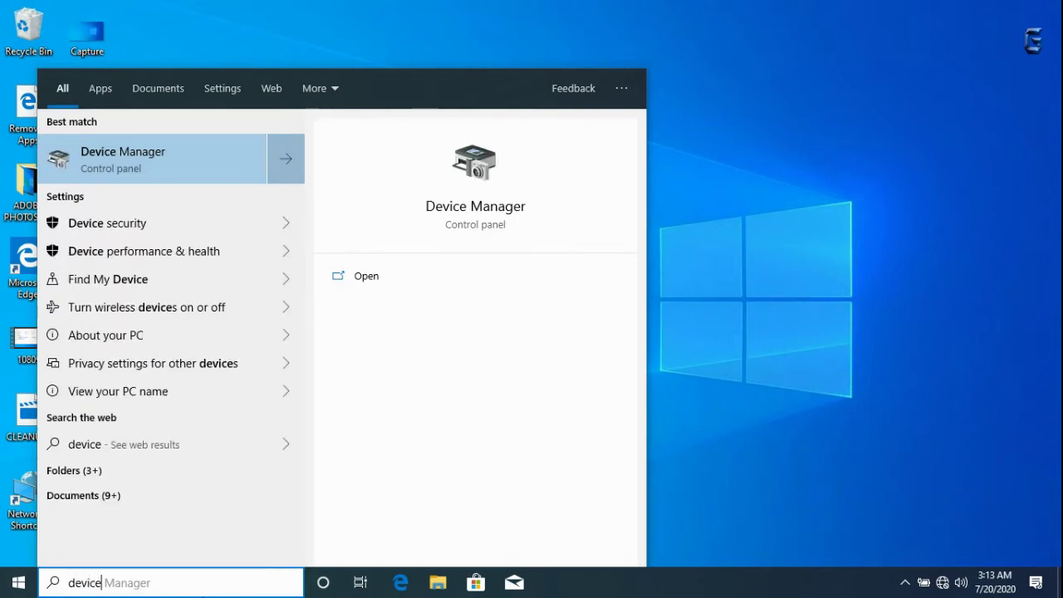
{"action": "left_click", "coordinate": [181, 155]}
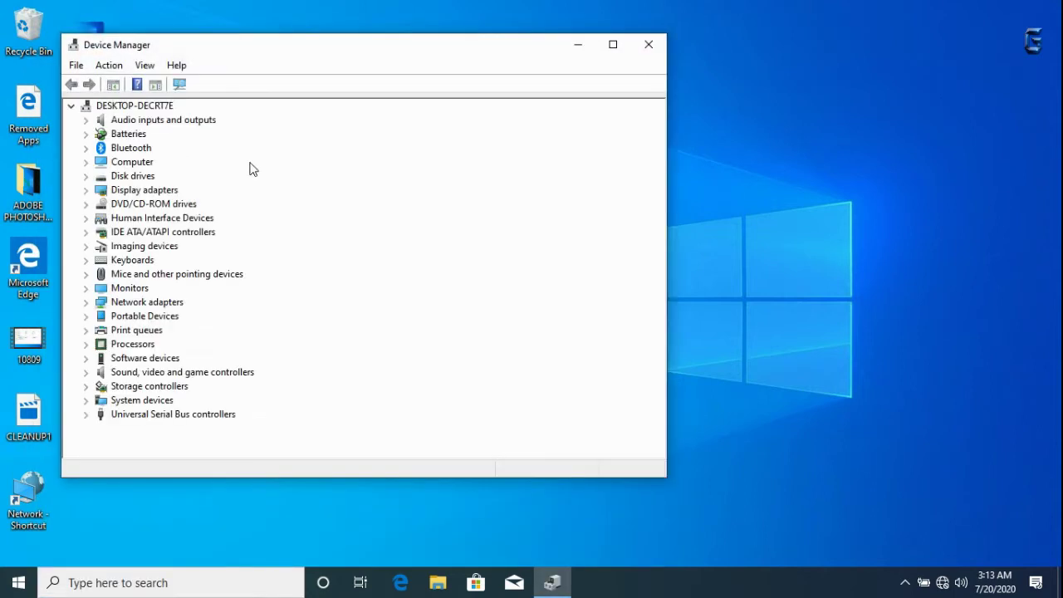
- Expand Disk drives and bring up the context menu for Mass Storage Device USB Device
{"action": "left_click", "coordinate": [85, 176]}
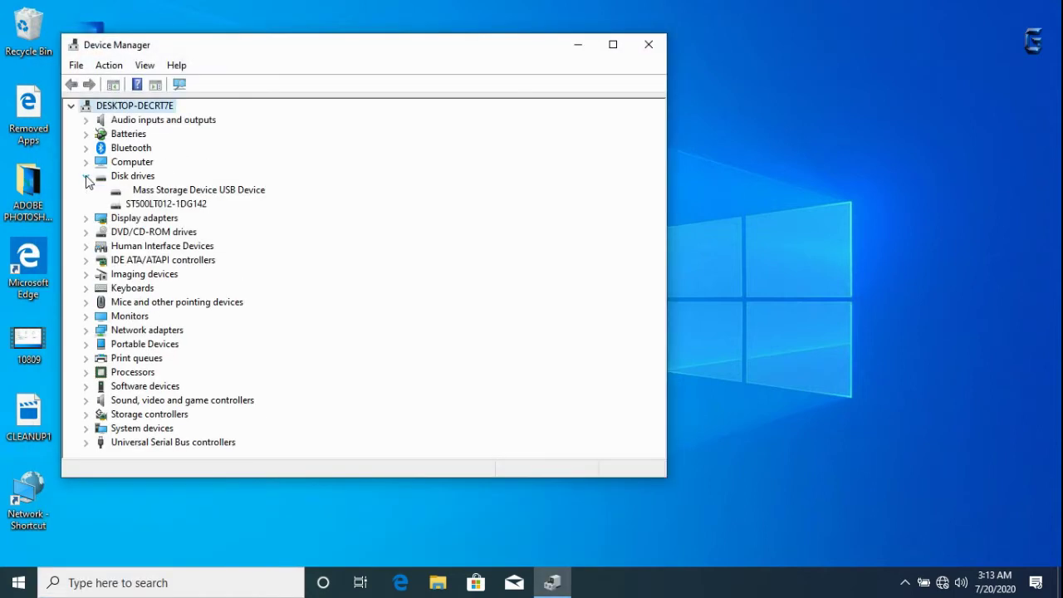
{"action": "left_click", "coordinate": [175, 191]}
{"action": "right_click", "coordinate": [176, 196]}
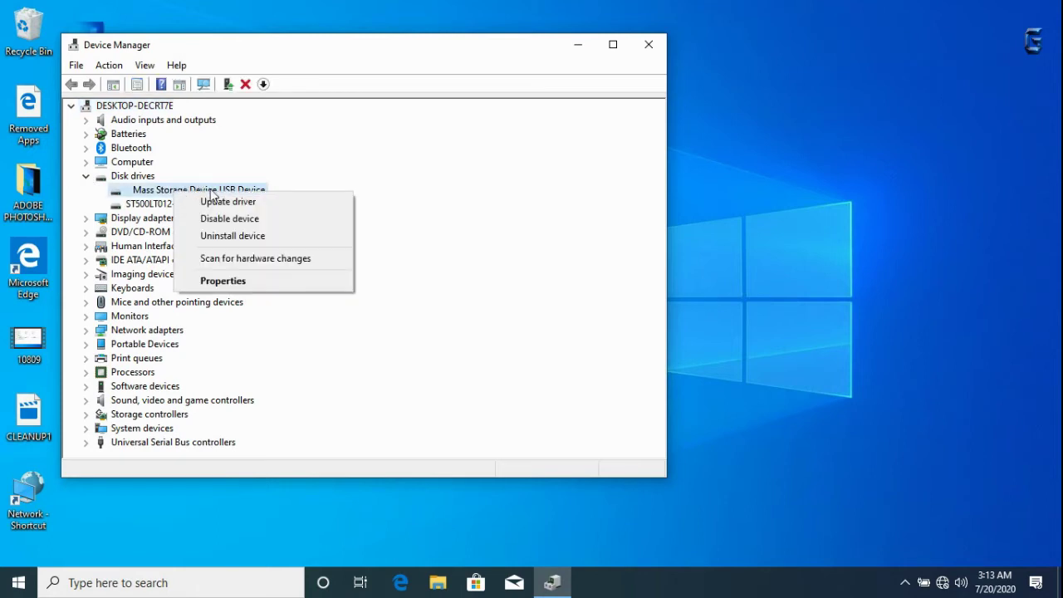
- Save Quick removal as the USB drive's removal policy in Properties > Policies, then accept the restart
{"action": "left_click", "coordinate": [242, 280]}
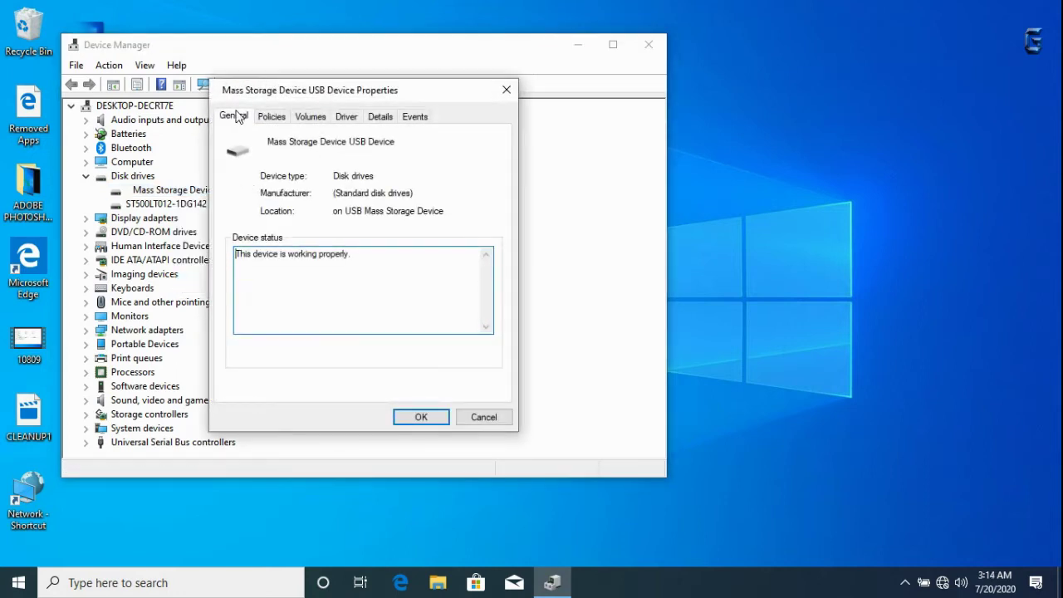
{"action": "left_click", "coordinate": [270, 117]}
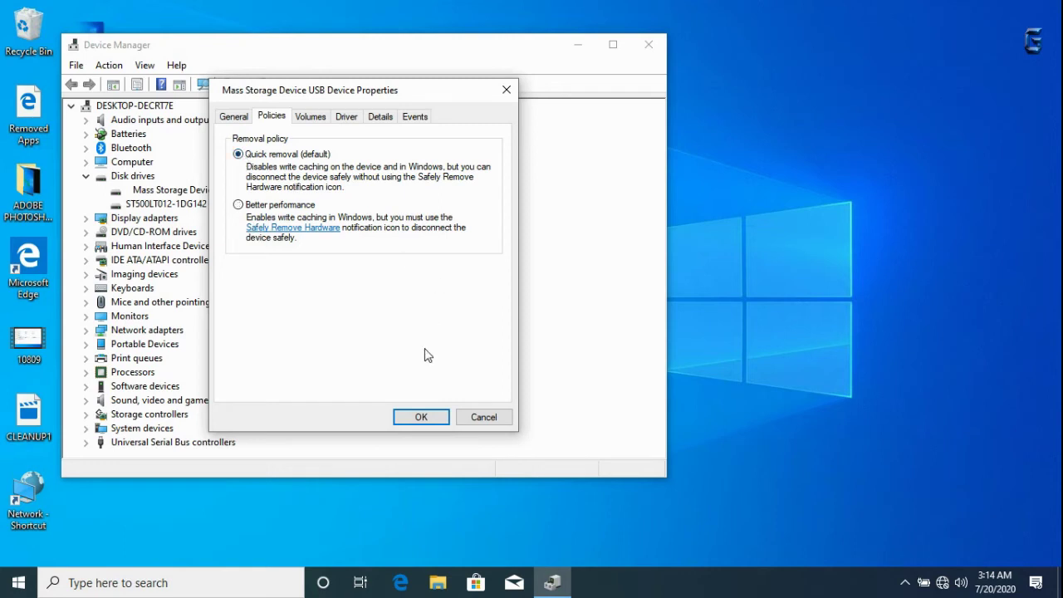
{"action": "left_click", "coordinate": [422, 418]}
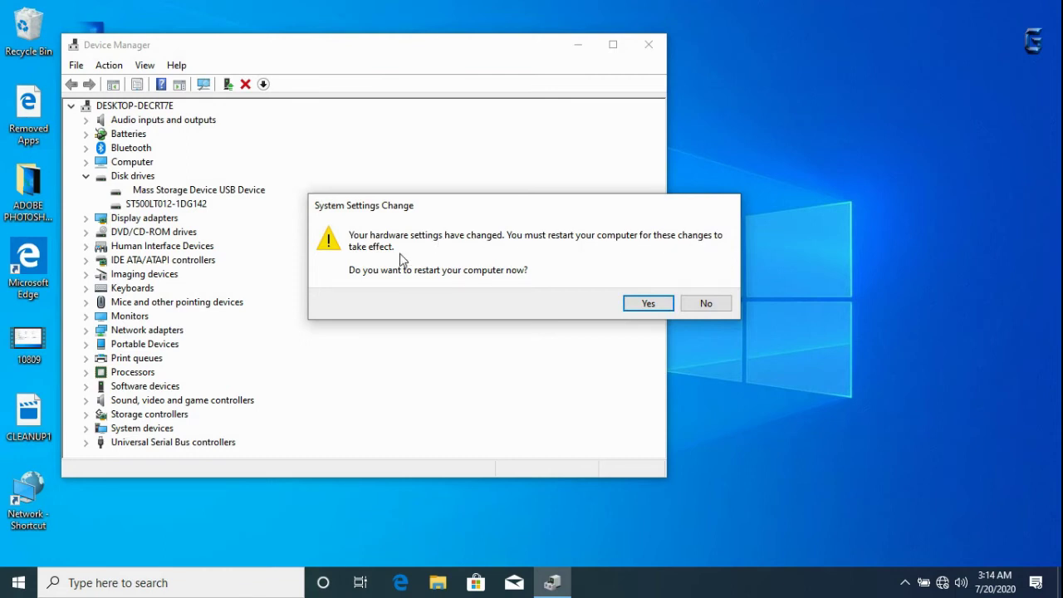
{"action": "left_click", "coordinate": [647, 305]}
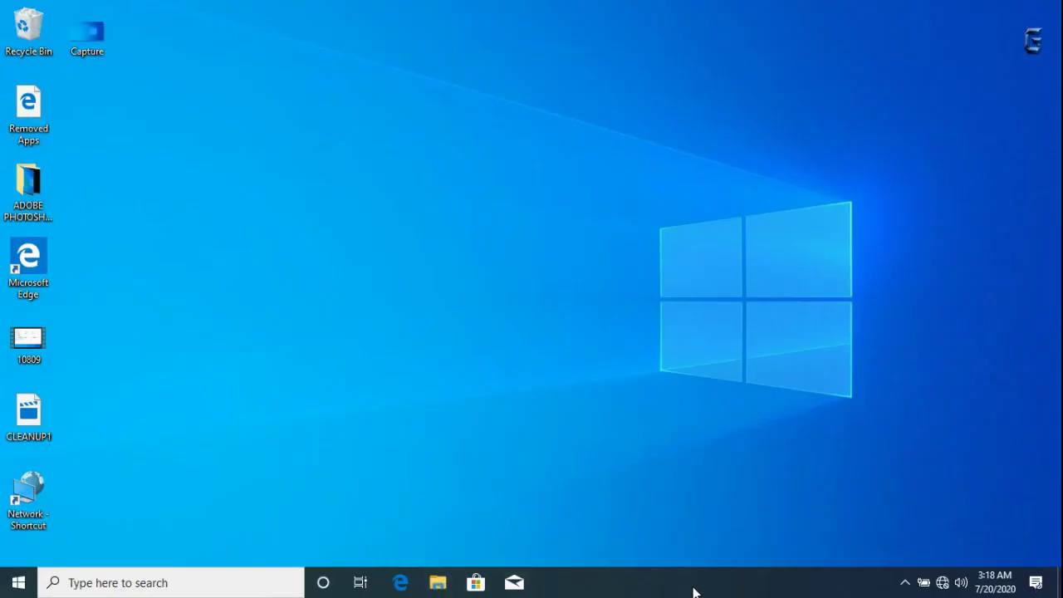
- After the reboot, open Device Manager again by searching 'dev'
{"action": "left_click", "coordinate": [905, 583]}
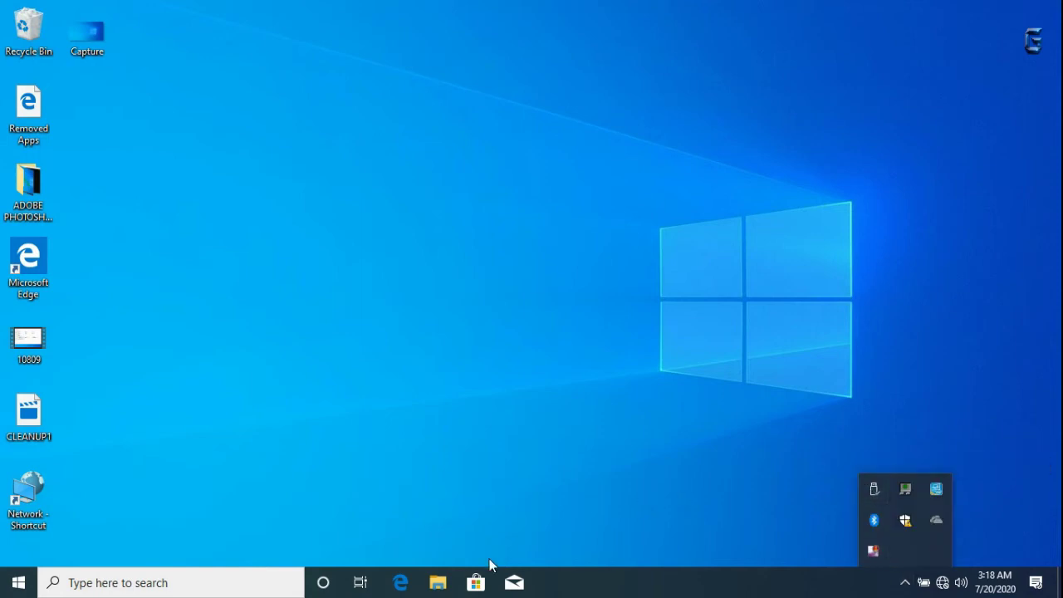
{"action": "left_click", "coordinate": [176, 587]}
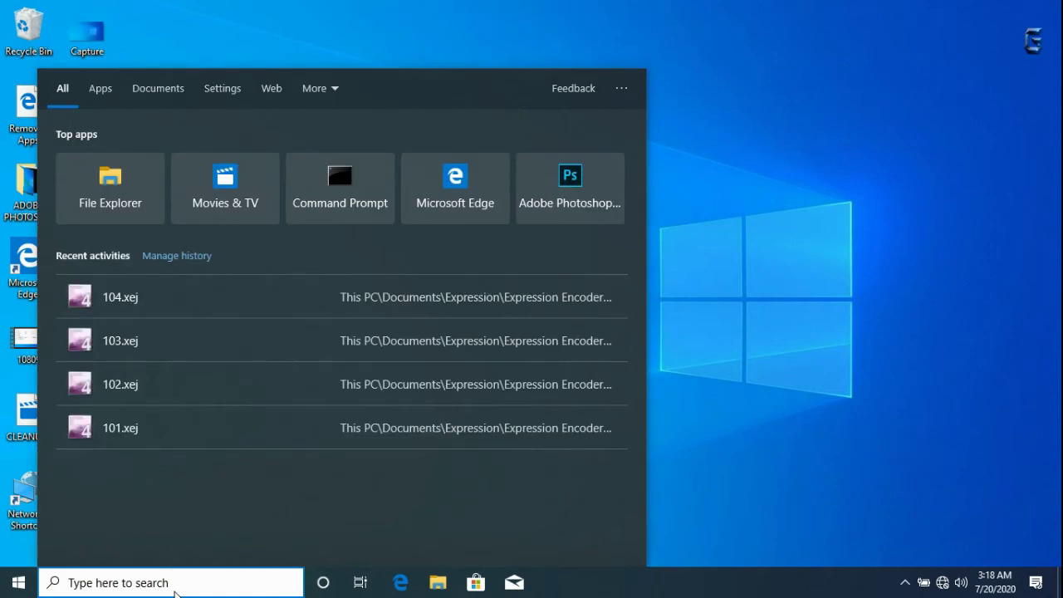
{"action": "type", "text": "dev"}
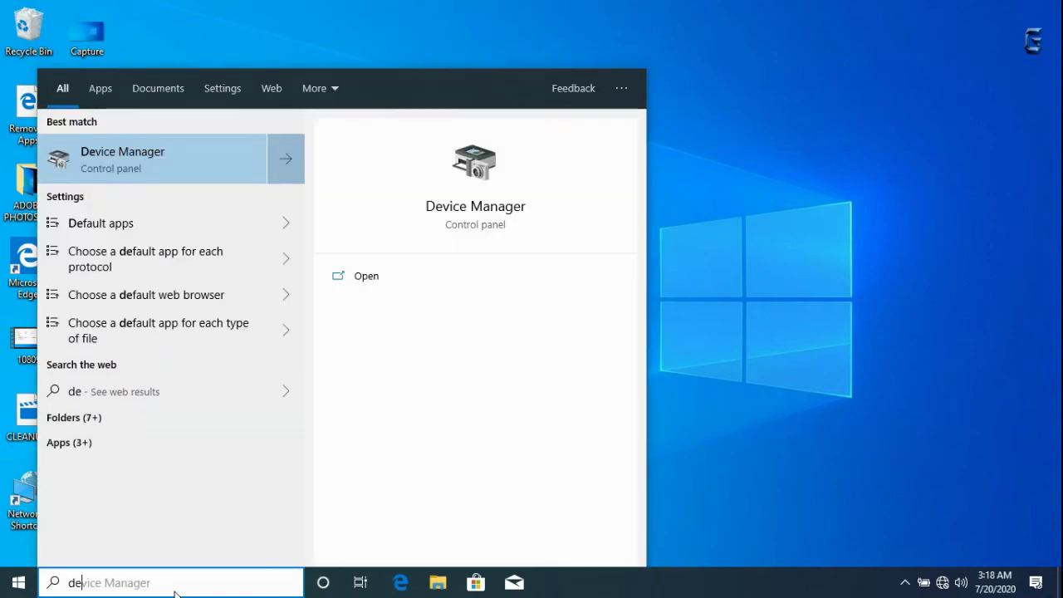
{"action": "left_click", "coordinate": [185, 162]}
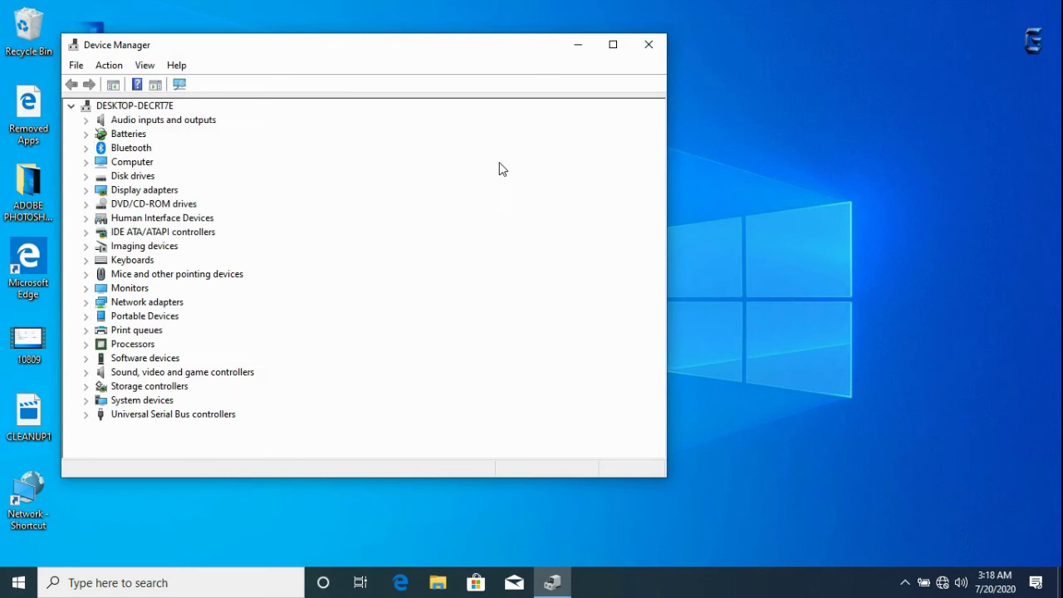
- Expand Disk drives and bring up the context menu for Mass Storage Device USB Device
{"action": "left_click", "coordinate": [85, 177]}
{"action": "left_click", "coordinate": [158, 194]}
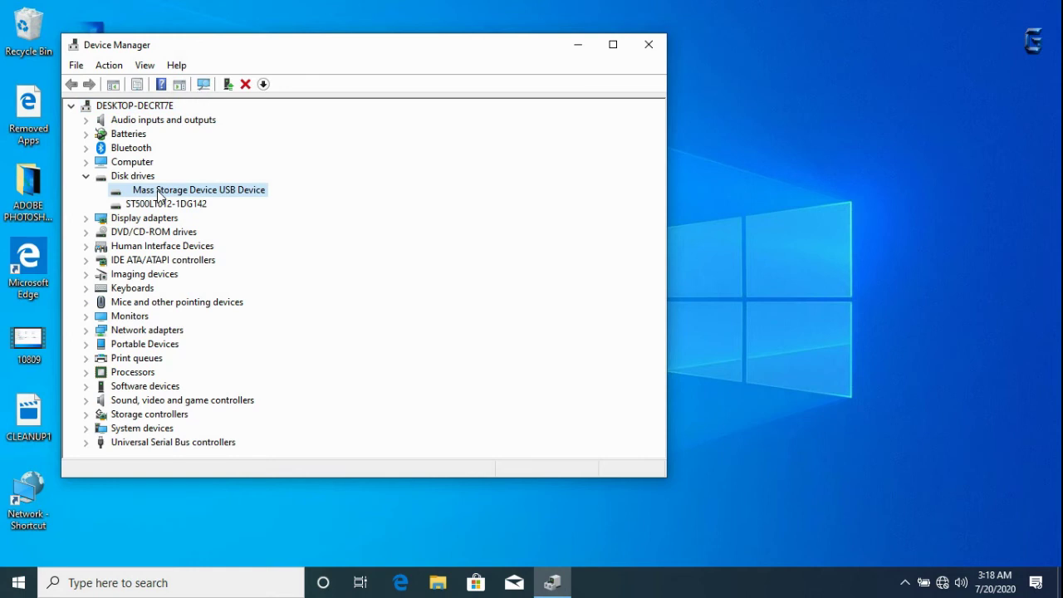
{"action": "right_click", "coordinate": [160, 194]}
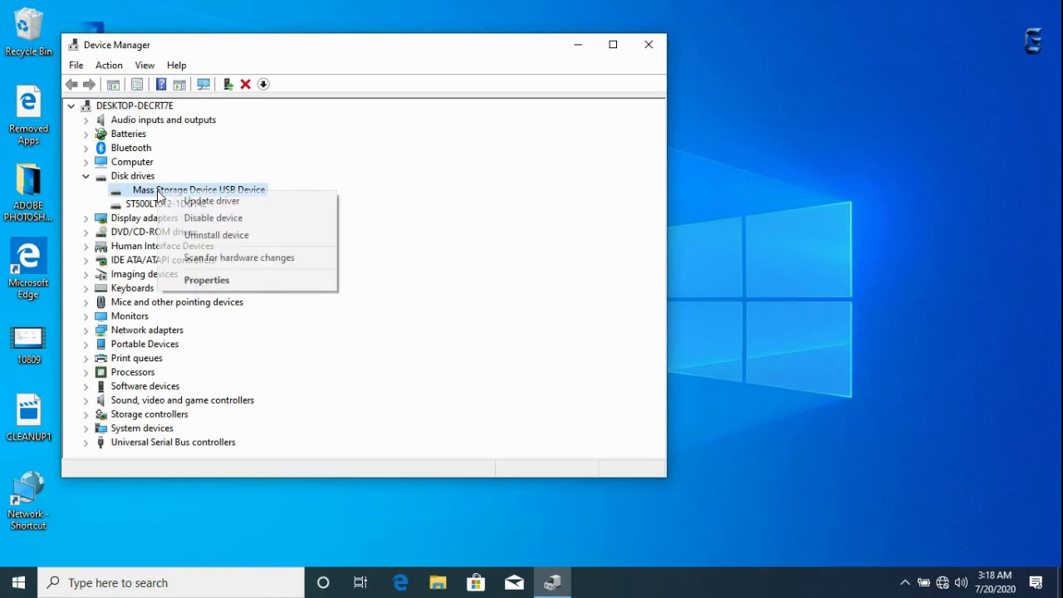
- Verify the USB drive's Policies tab still shows Quick removal, then close Device Manager
{"action": "left_click", "coordinate": [214, 282]}
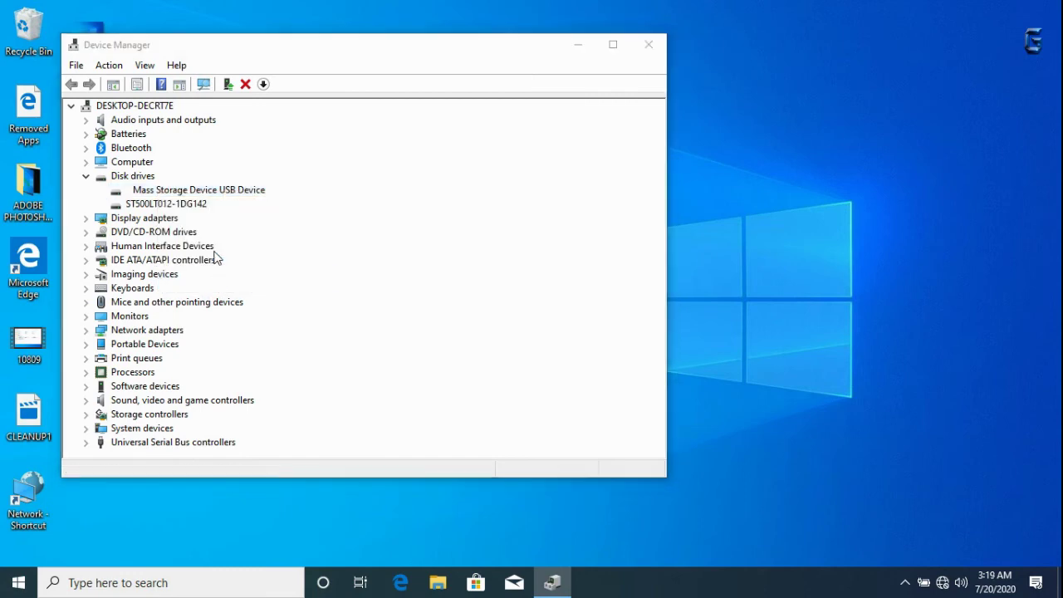
{"action": "left_click", "coordinate": [282, 122]}
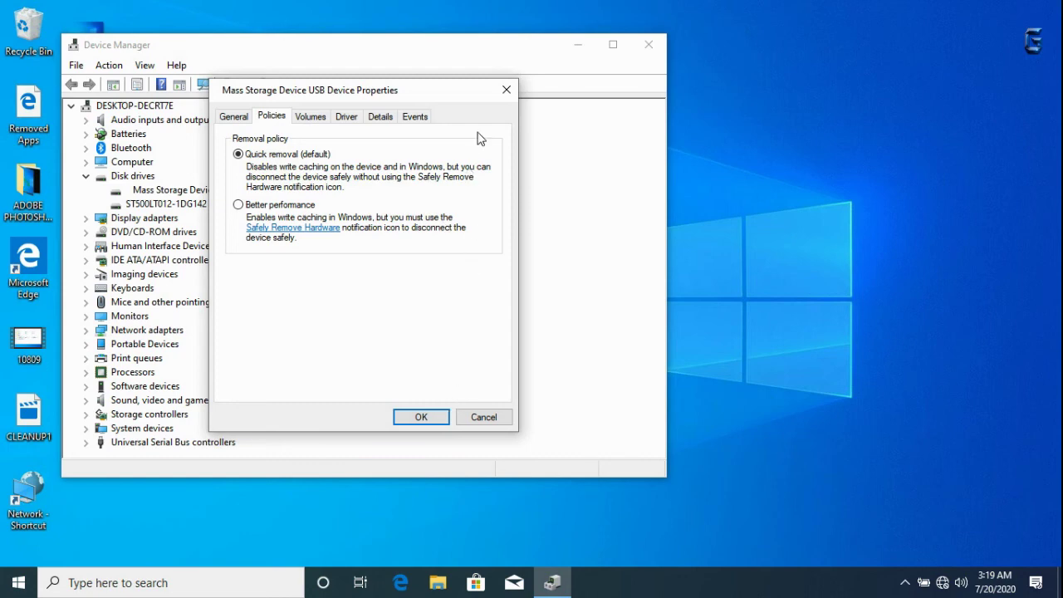
{"action": "left_click", "coordinate": [416, 418]}
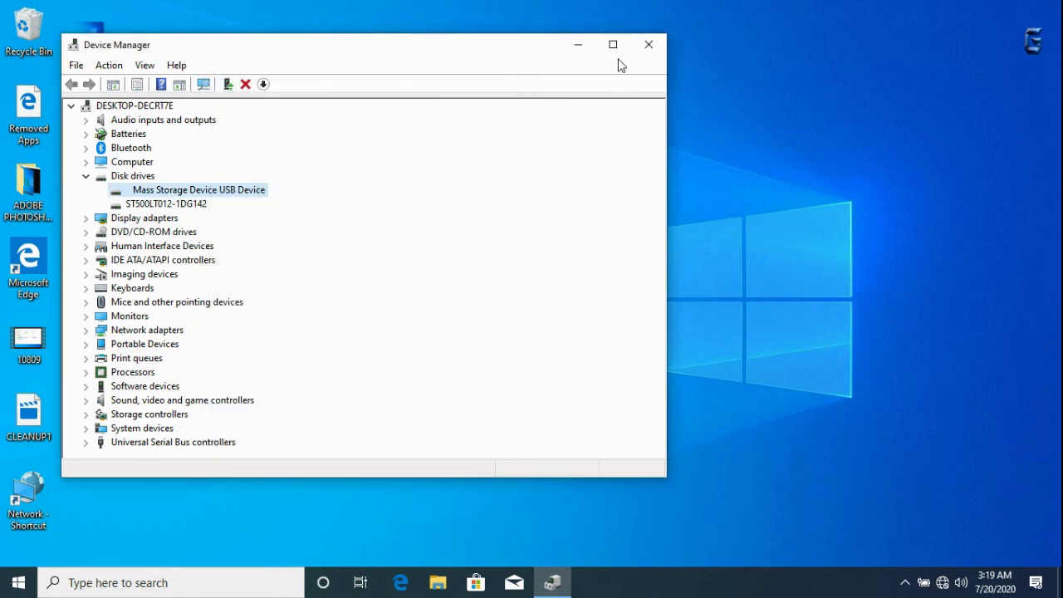
{"action": "left_click", "coordinate": [650, 46]}
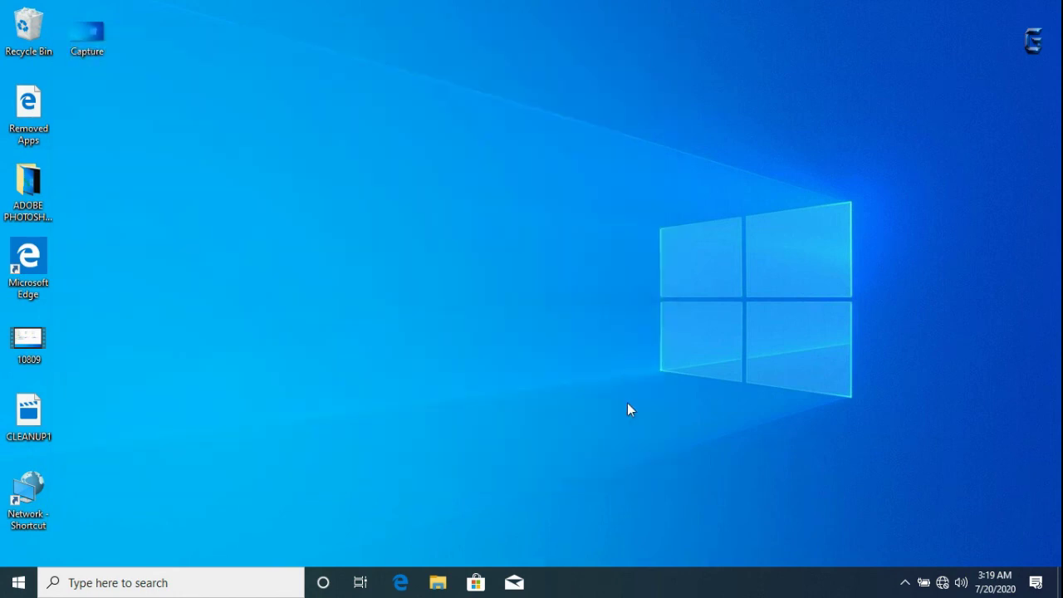
{"action": "left_click", "coordinate": [434, 584]}
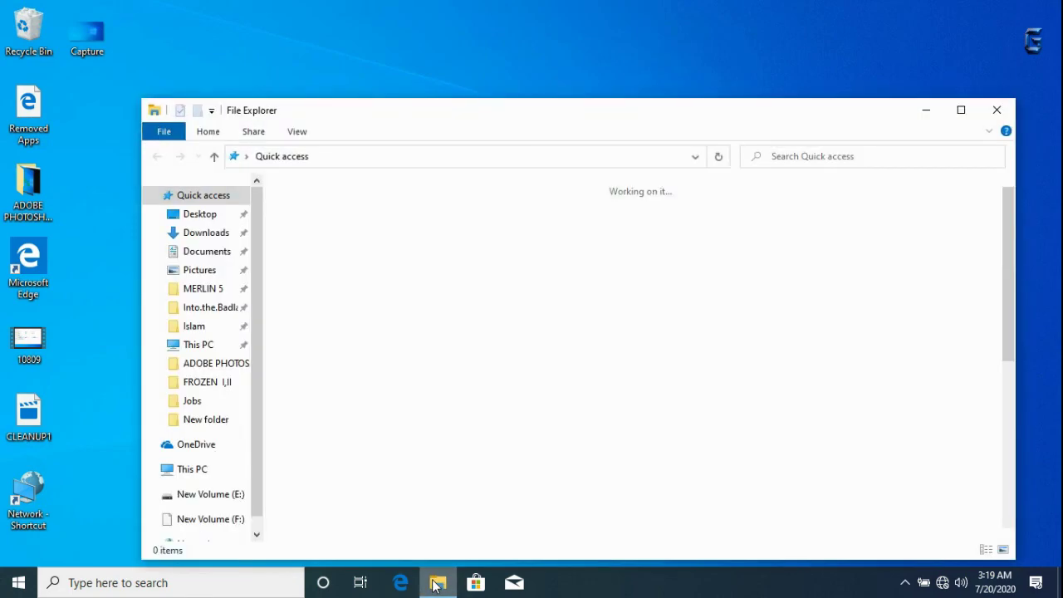
{"action": "left_click", "coordinate": [227, 347]}
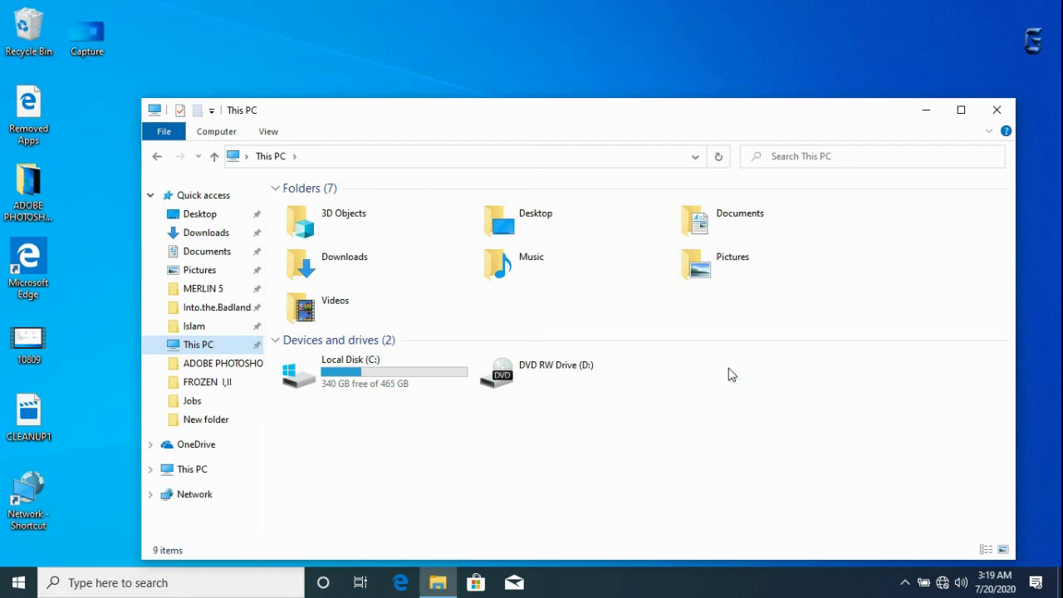
{"action": "key", "text": "alt+F4"}
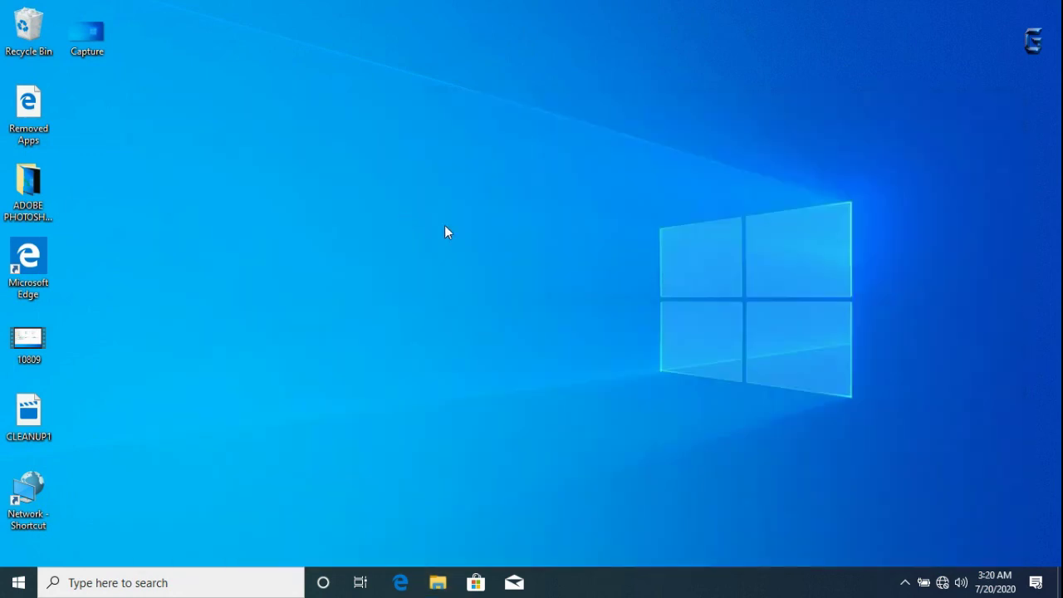